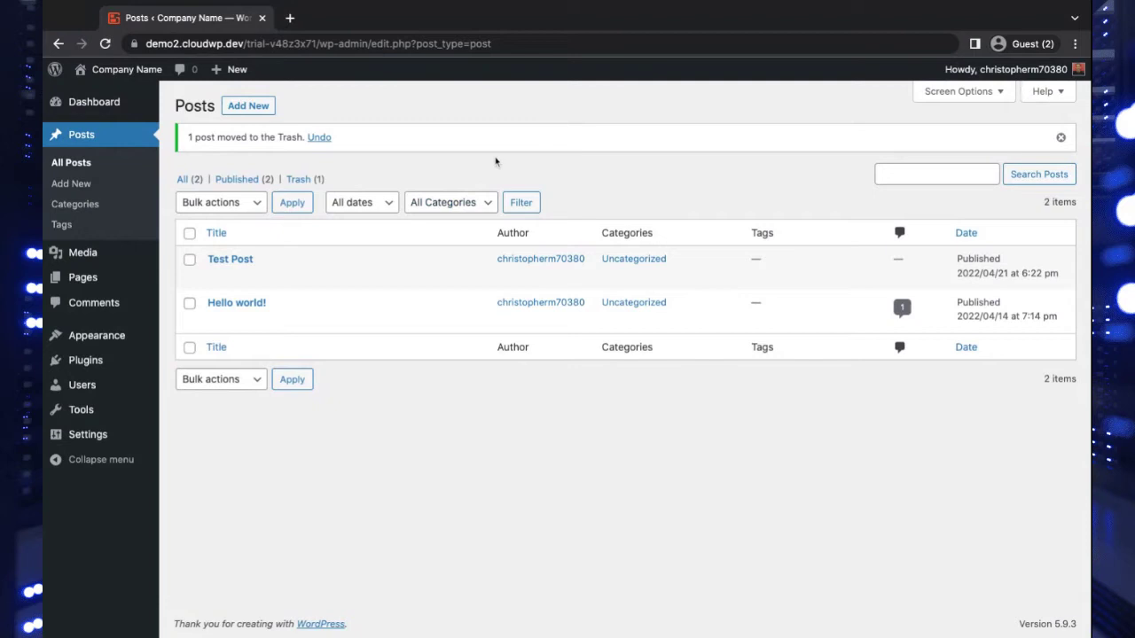
- Dismiss the trash notice and create a new post titled "Gallery"
click(1060, 137)
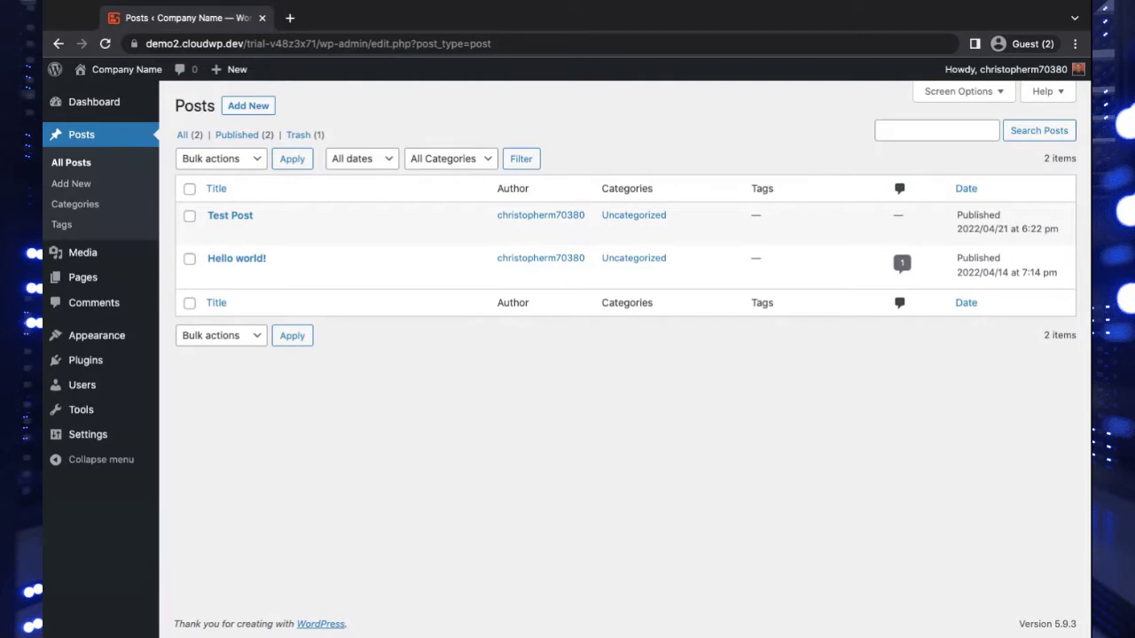
click(269, 106)
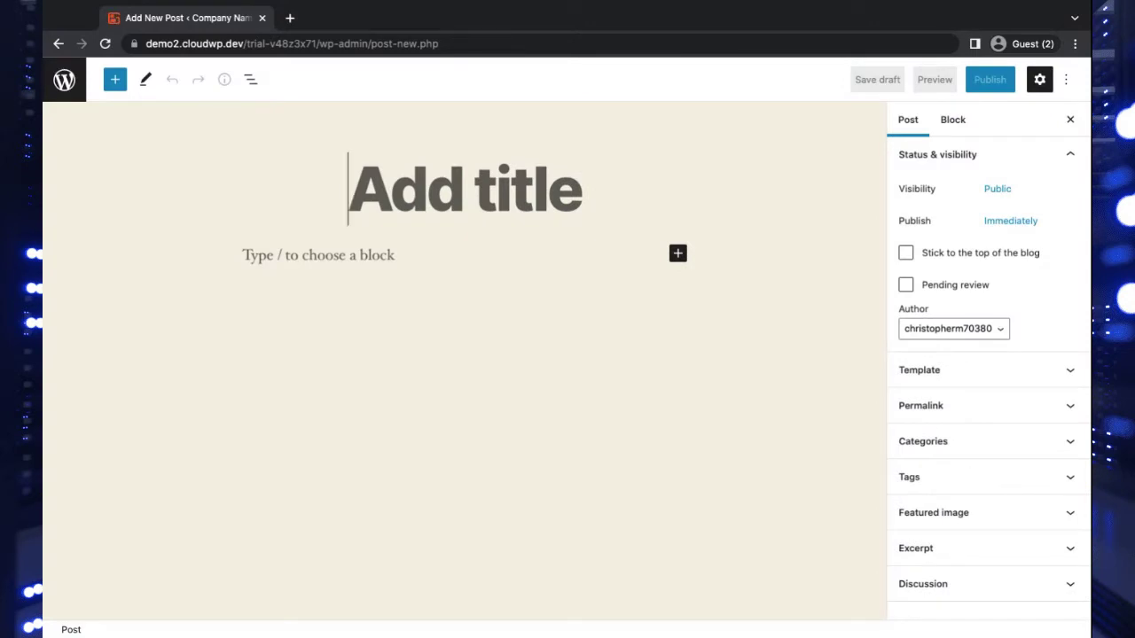
text(Gallery)
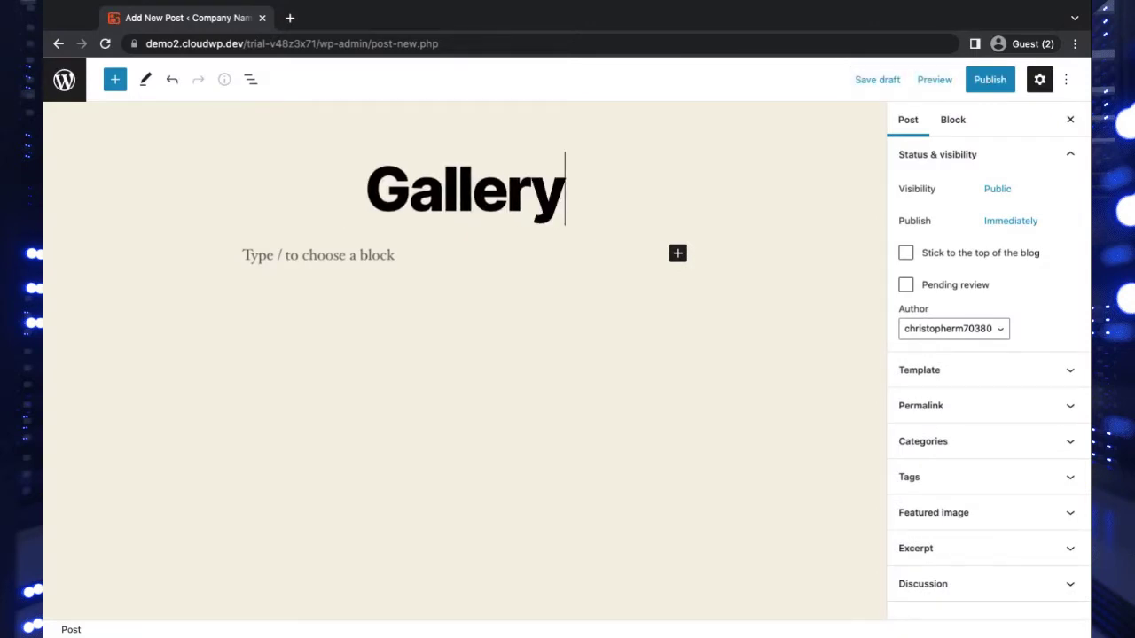
key(Return)
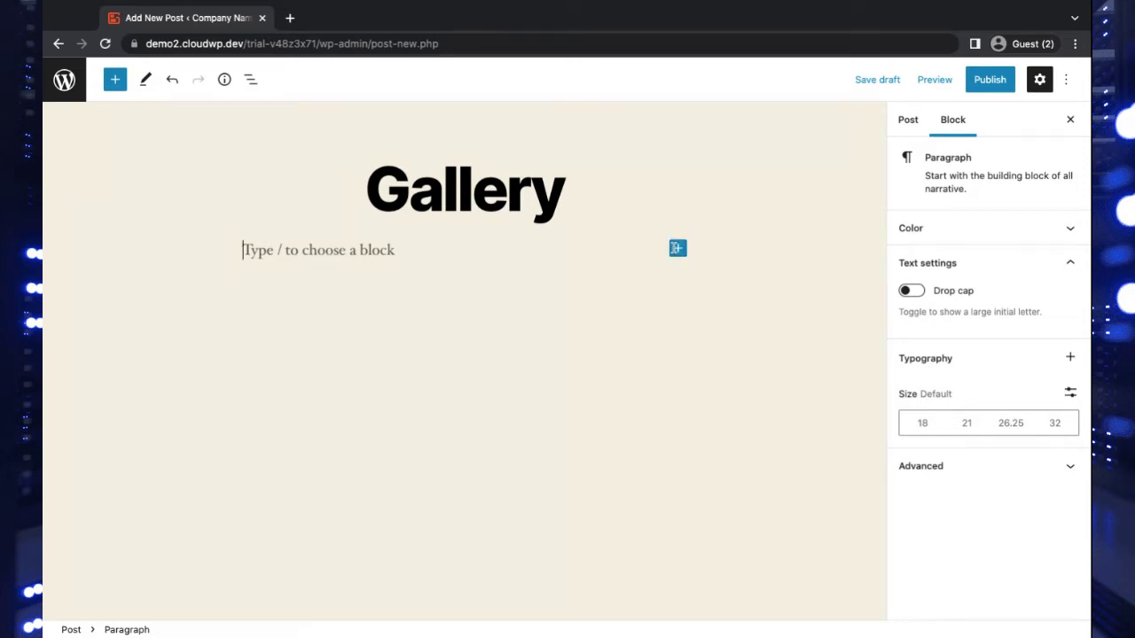
- Insert a Gallery block into the empty body of the post
click(675, 251)
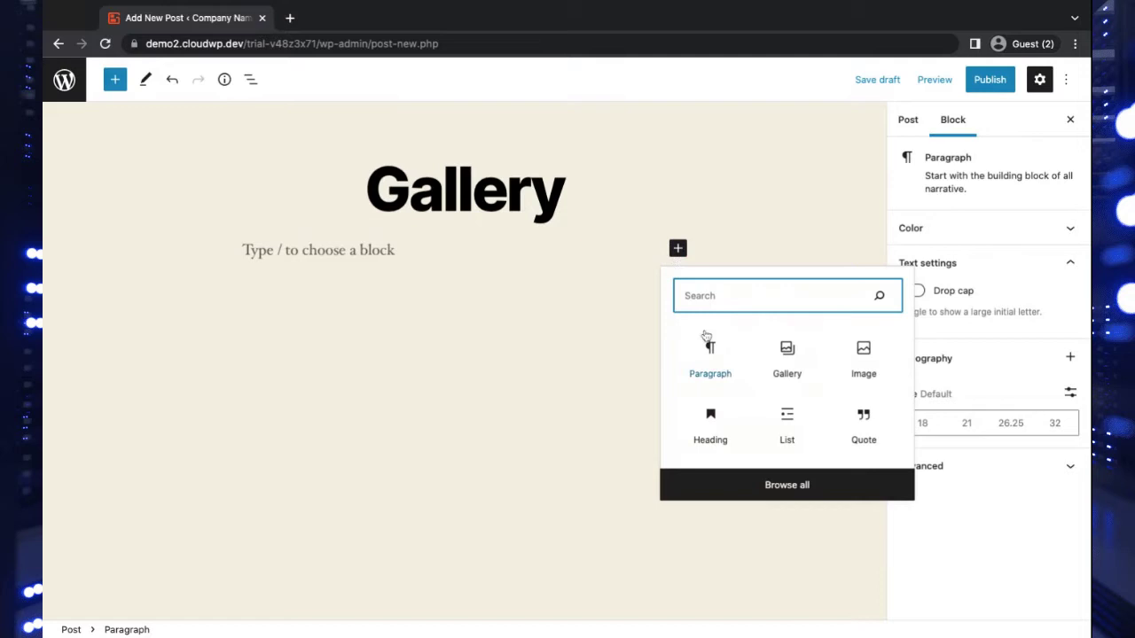
click(452, 254)
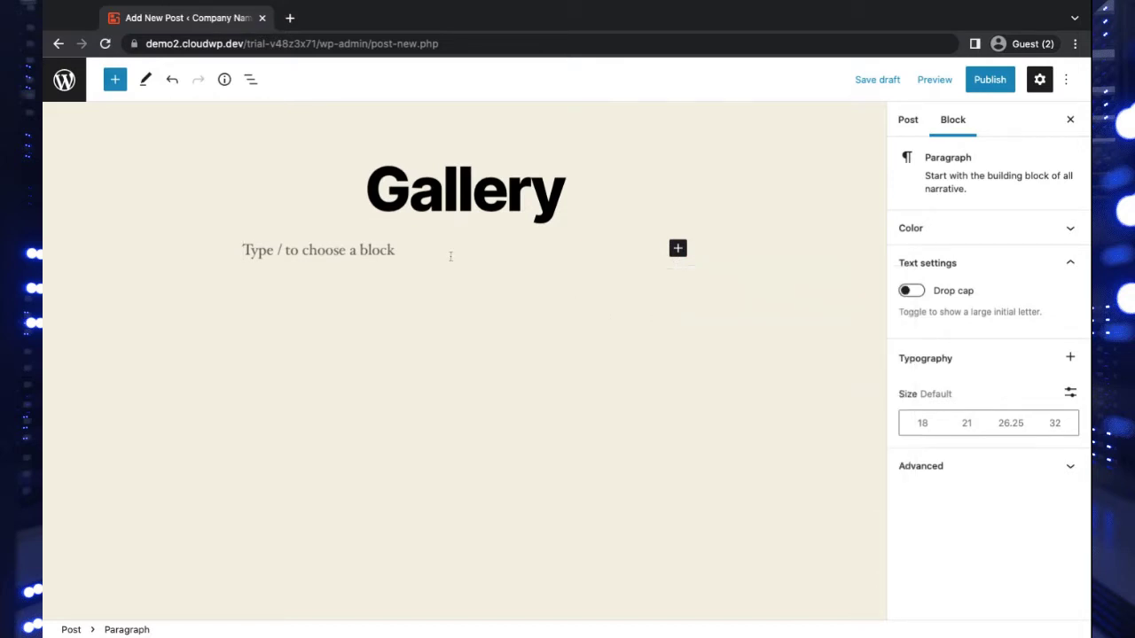
text(/)
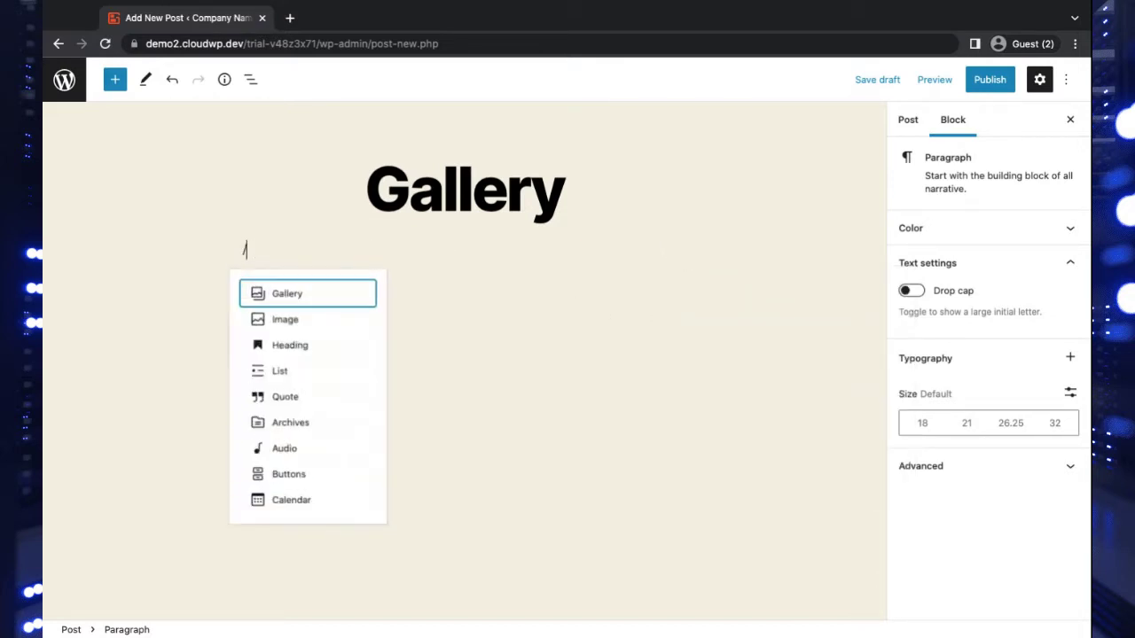
text(gall)
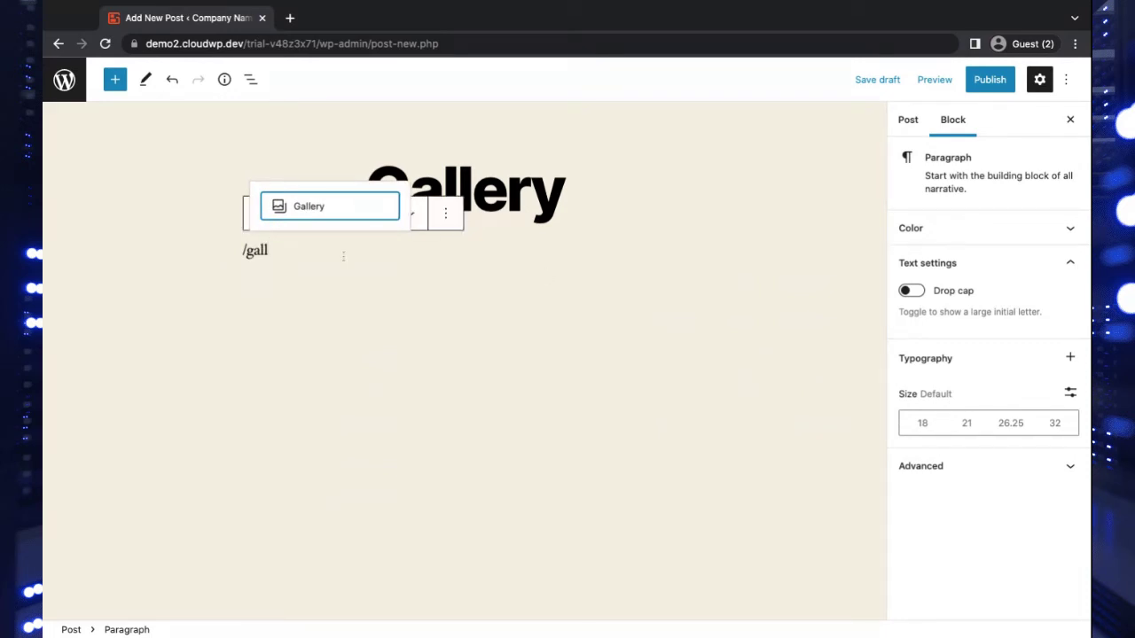
click(330, 218)
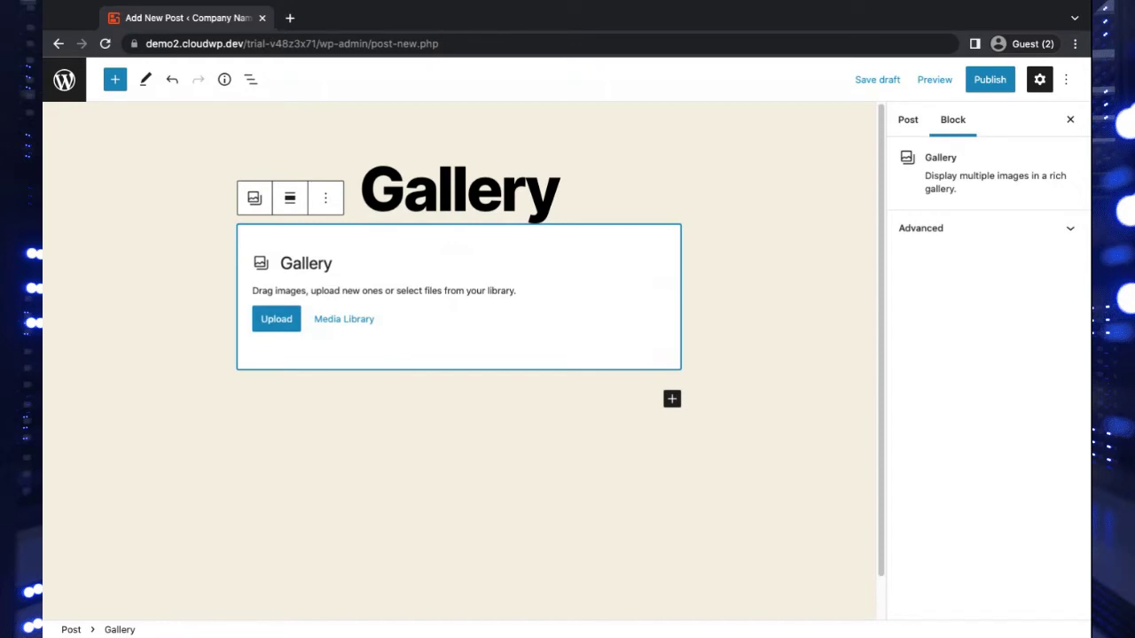
- Select the cow, charcuterie-board-4, farm screenshot, beagle and backtoschool images from the media library for the gallery
click(373, 326)
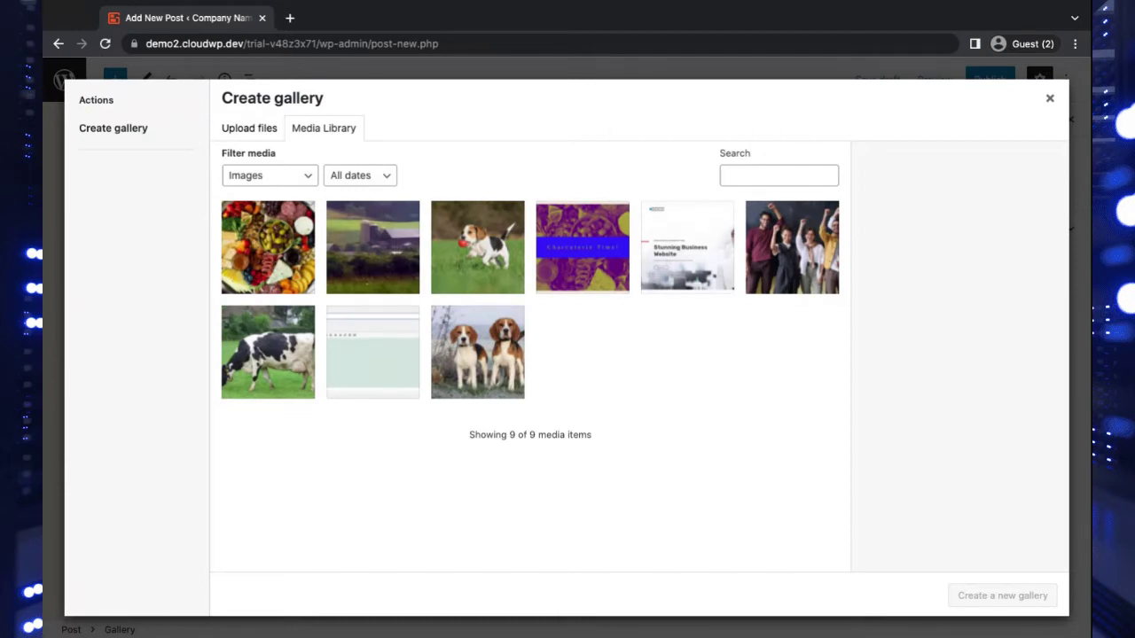
click(299, 390)
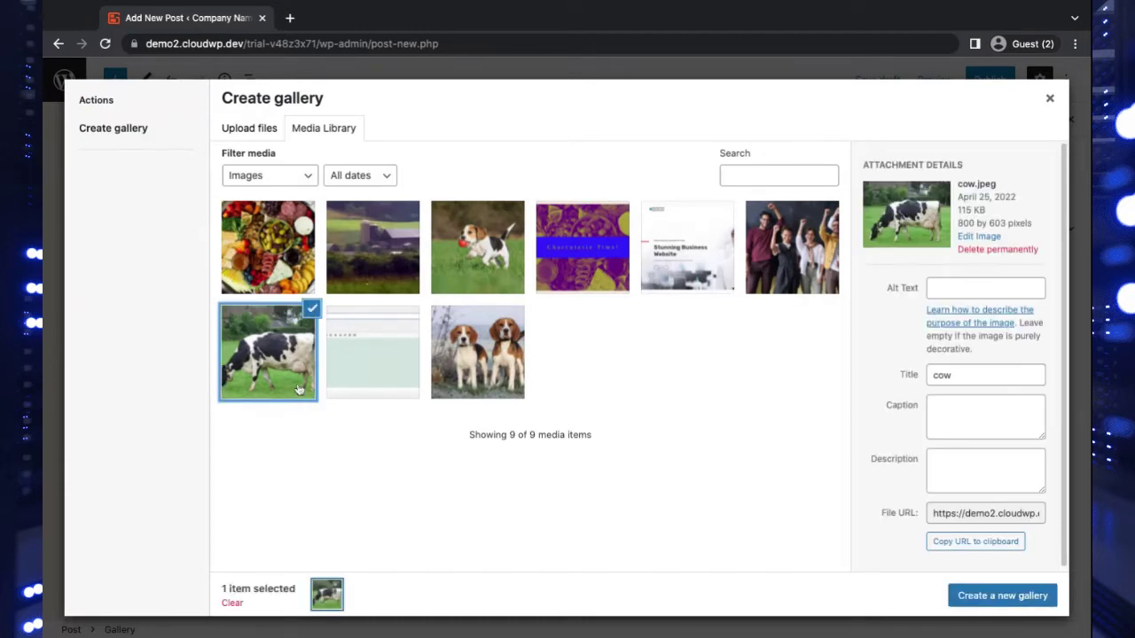
click(280, 271)
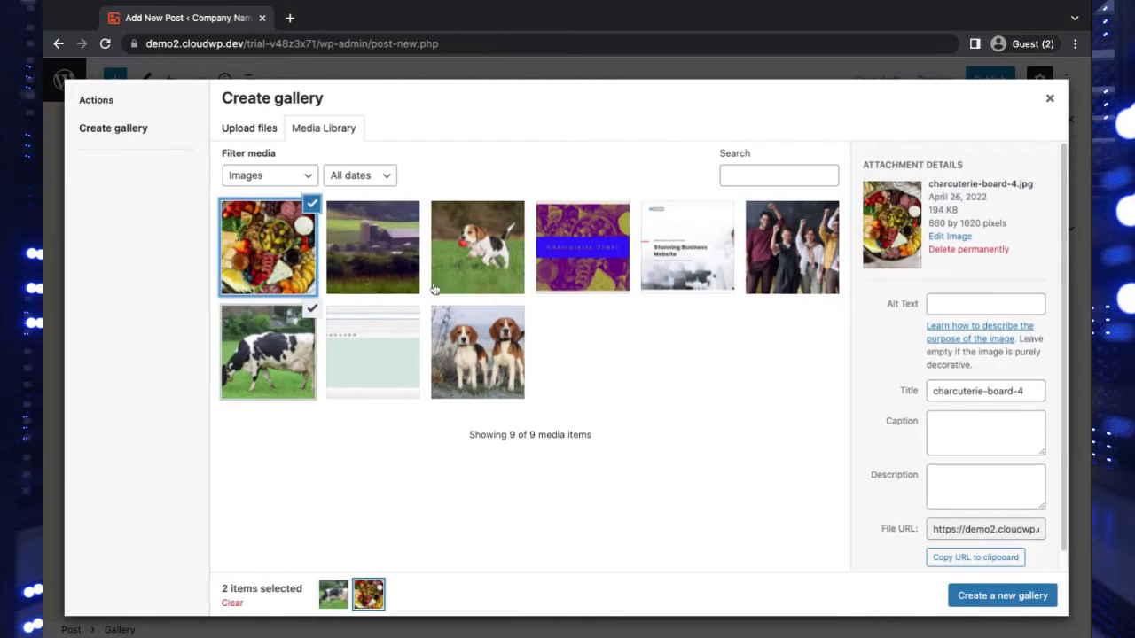
click(359, 258)
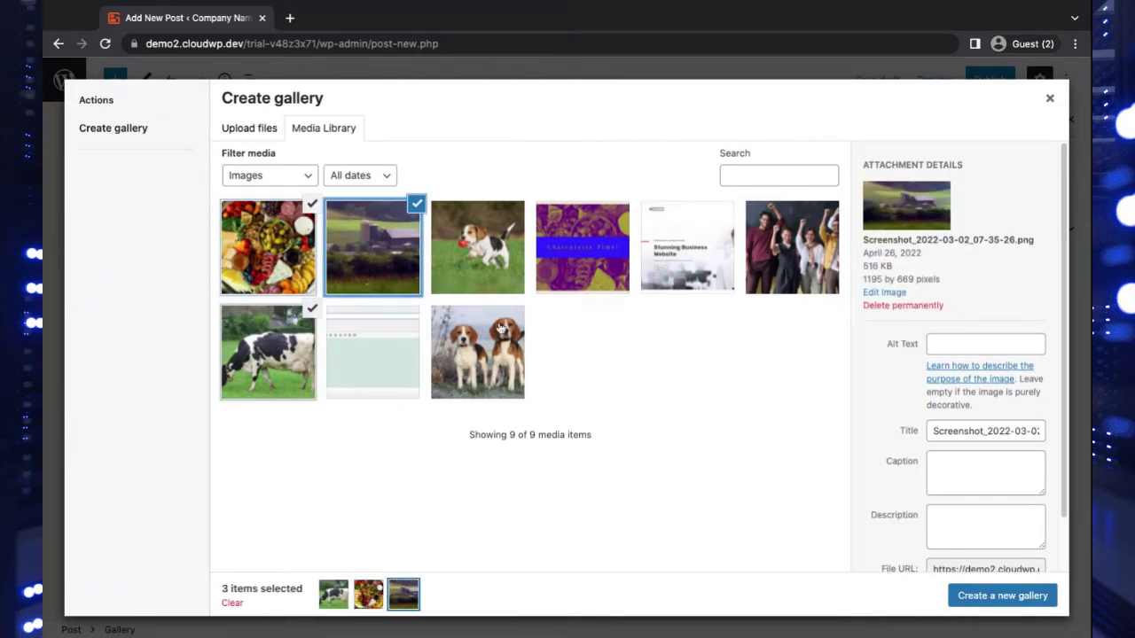
click(487, 261)
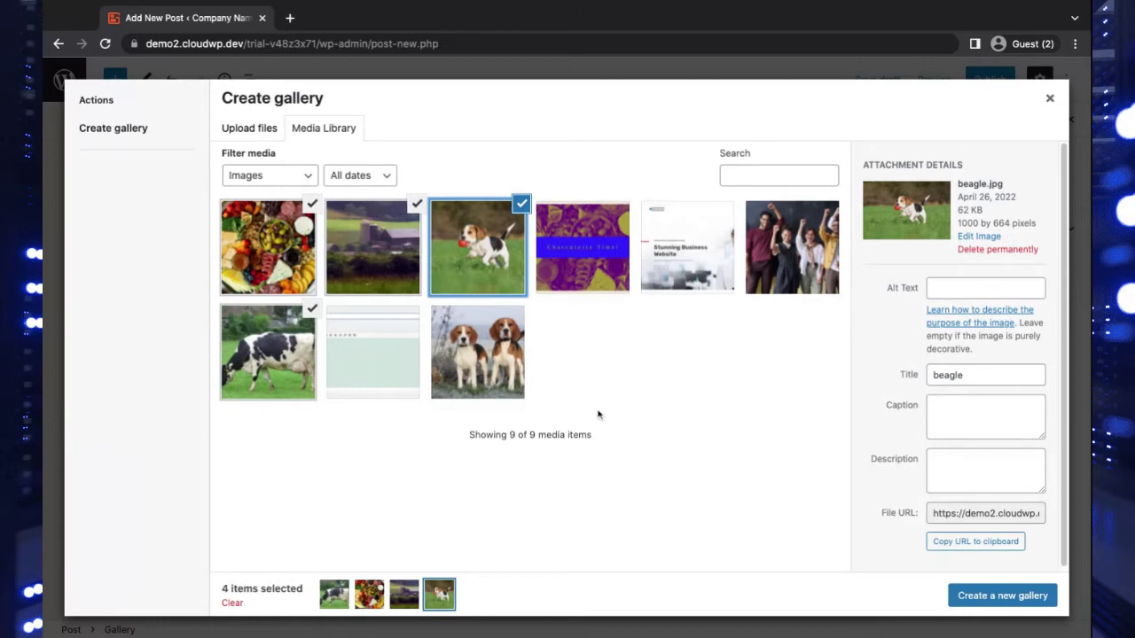
click(789, 257)
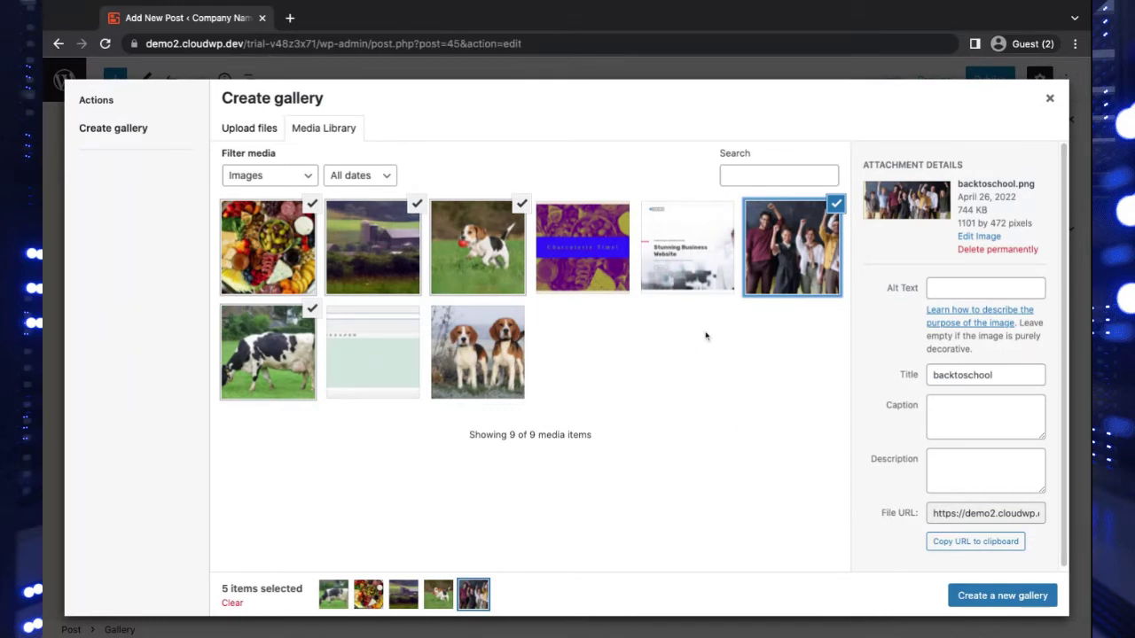
click(474, 257)
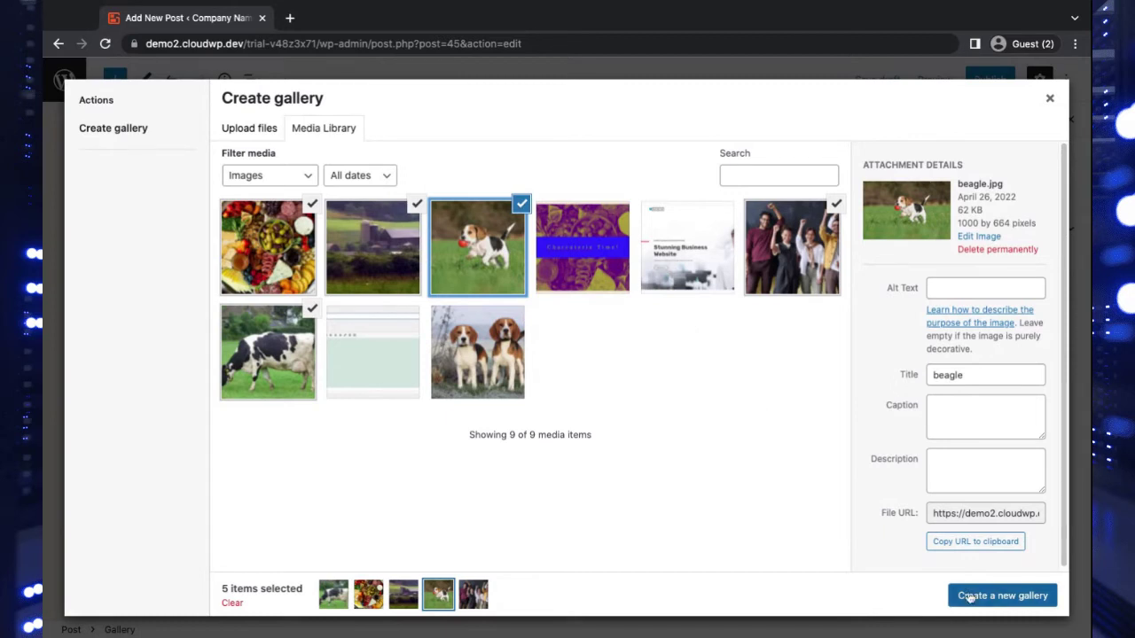
- Create a new gallery from the selected images and insert it into the post
click(1015, 600)
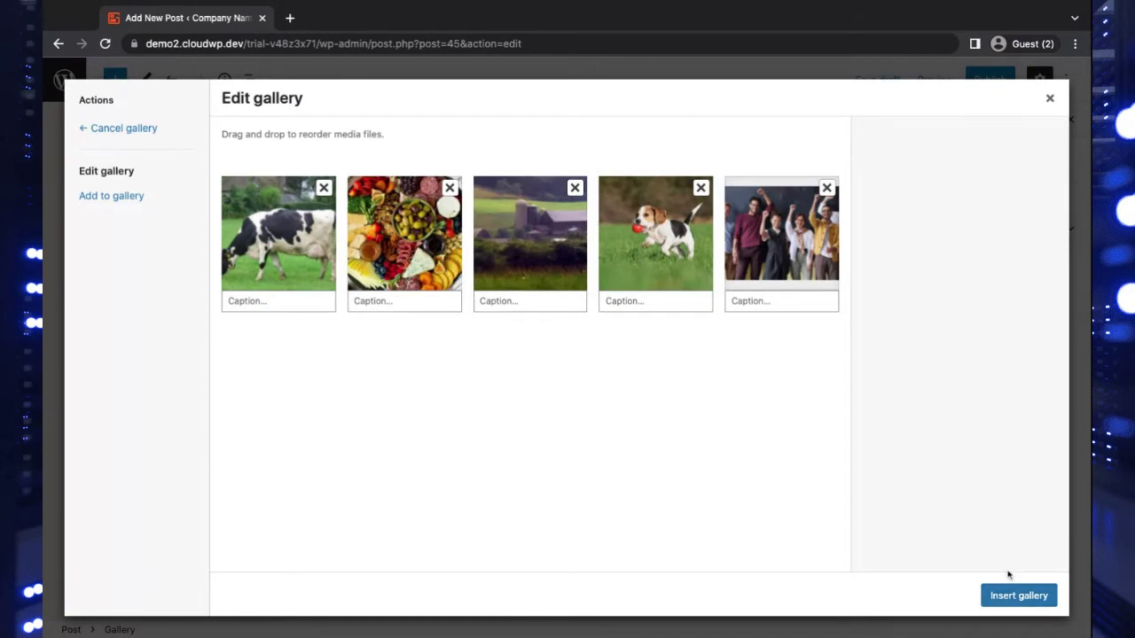
key(Tab)
key(Tab)
click(993, 595)
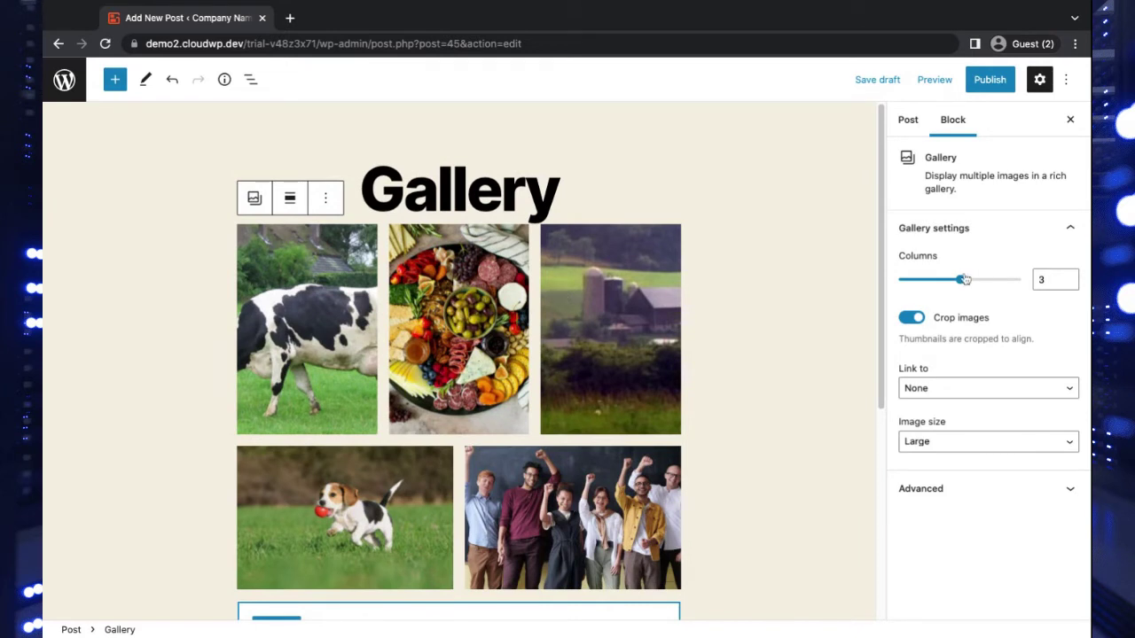
- Try a one-column layout for the gallery and set the columns back to 3
mouse_move(965, 280)
mouse_move(965, 280)
mouse_down()
mouse_move(991, 280)
mouse_move(928, 280)
mouse_move(960, 280)
mouse_up()
drag(962, 281, 899, 280)
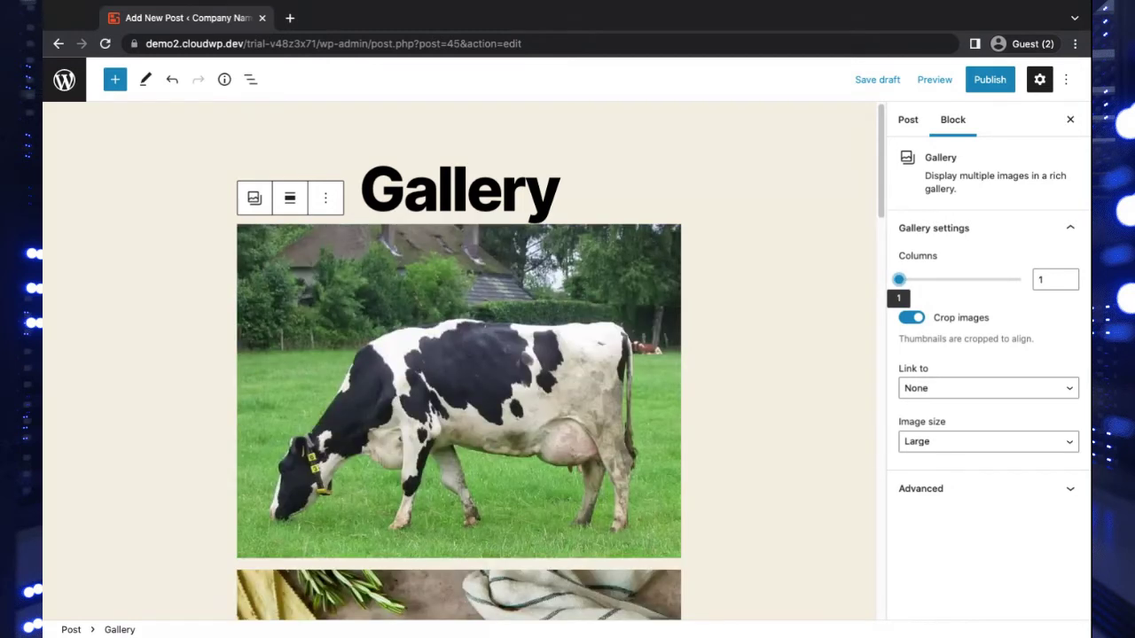
scroll(899, 280, down, 15)
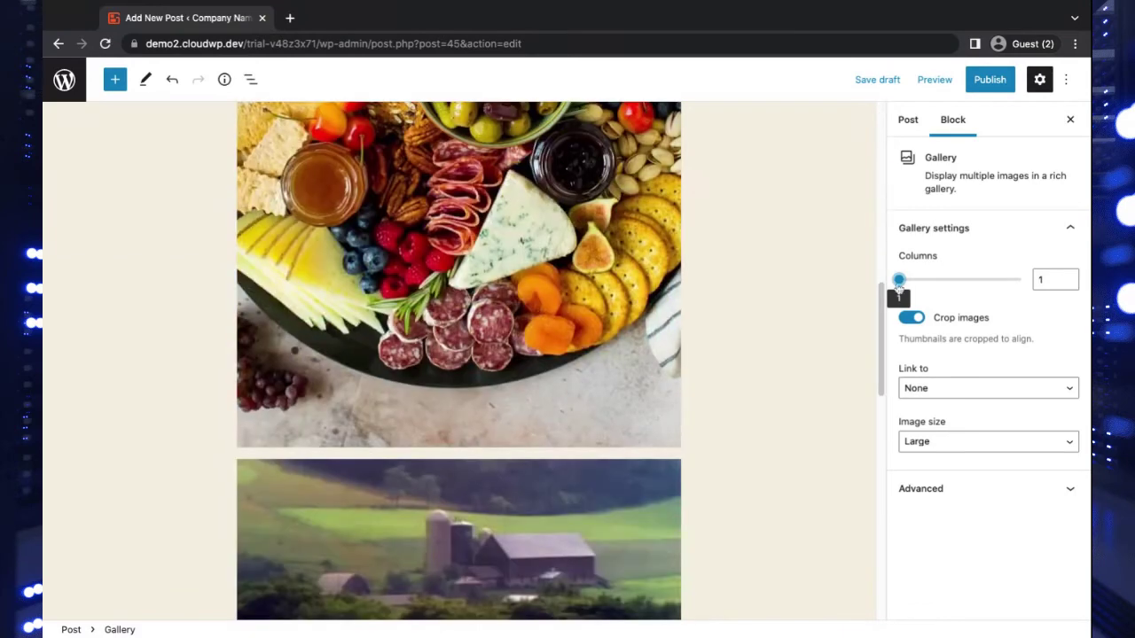
key(Right)
key(Right)
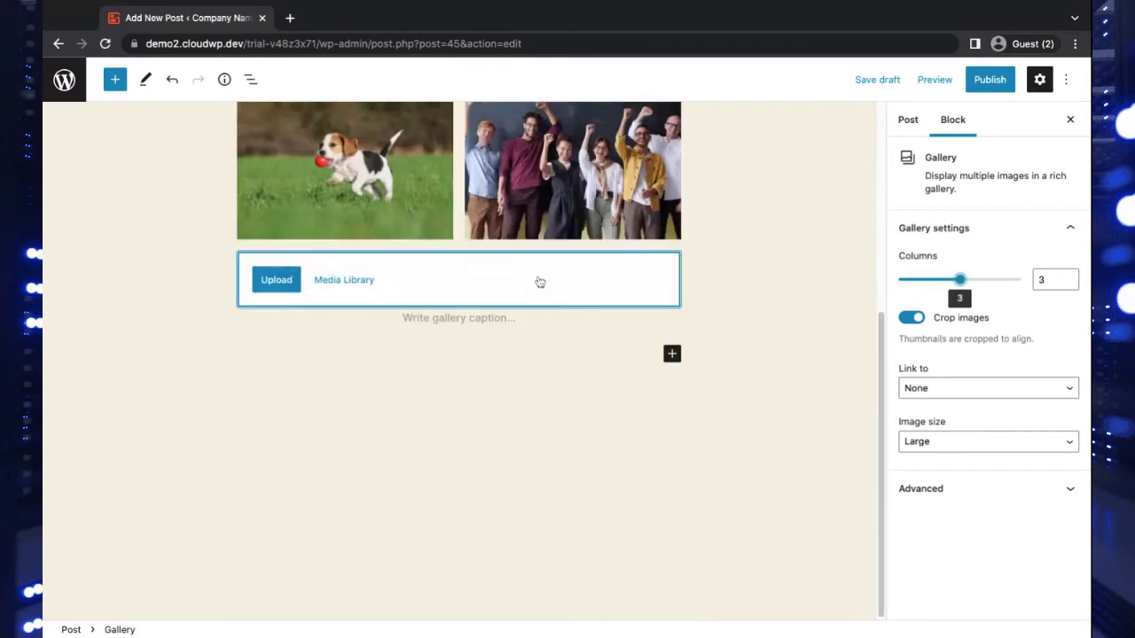
scroll(540, 281, up, 5)
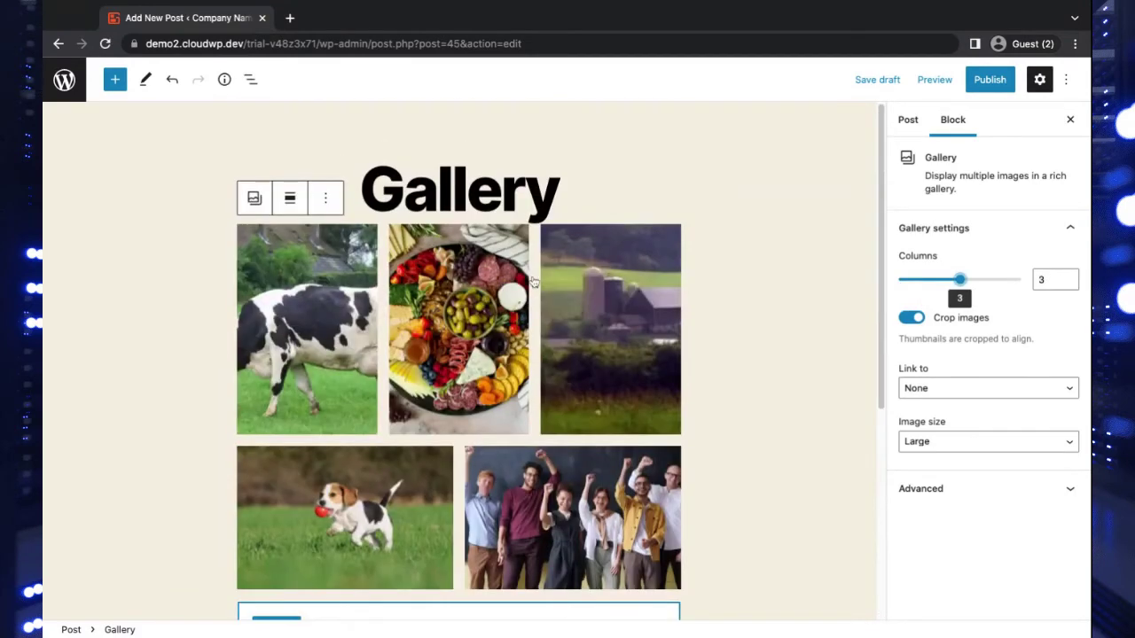
- Preview the post in a new tab and examine how the gallery is laid out on the page
click(935, 80)
click(918, 213)
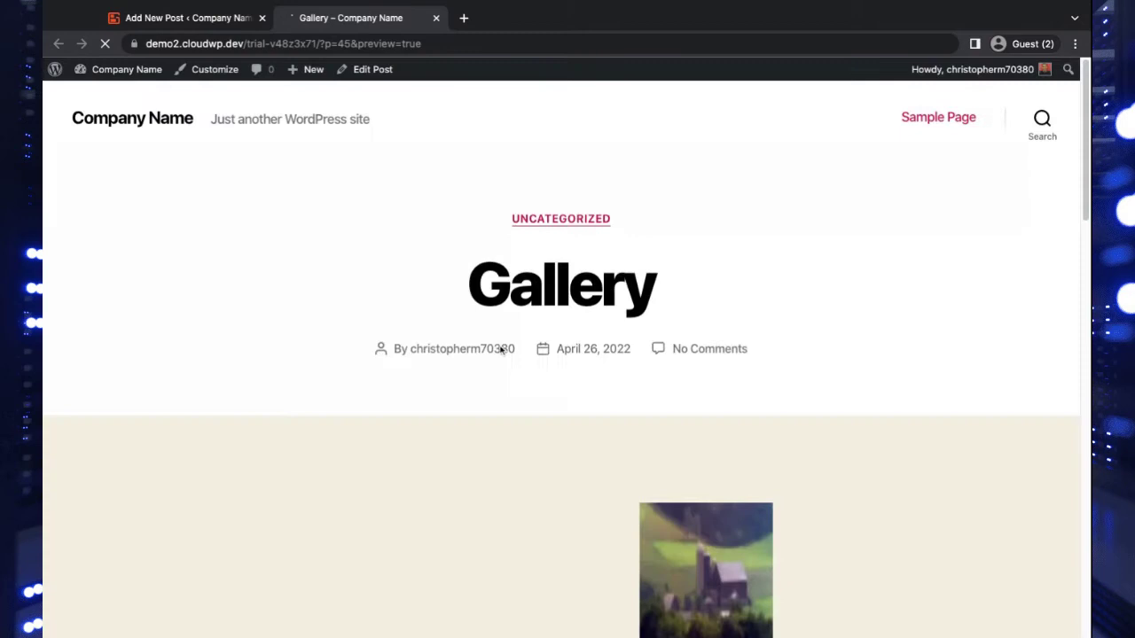
scroll(500, 350, down, 3)
scroll(502, 353, down, 3)
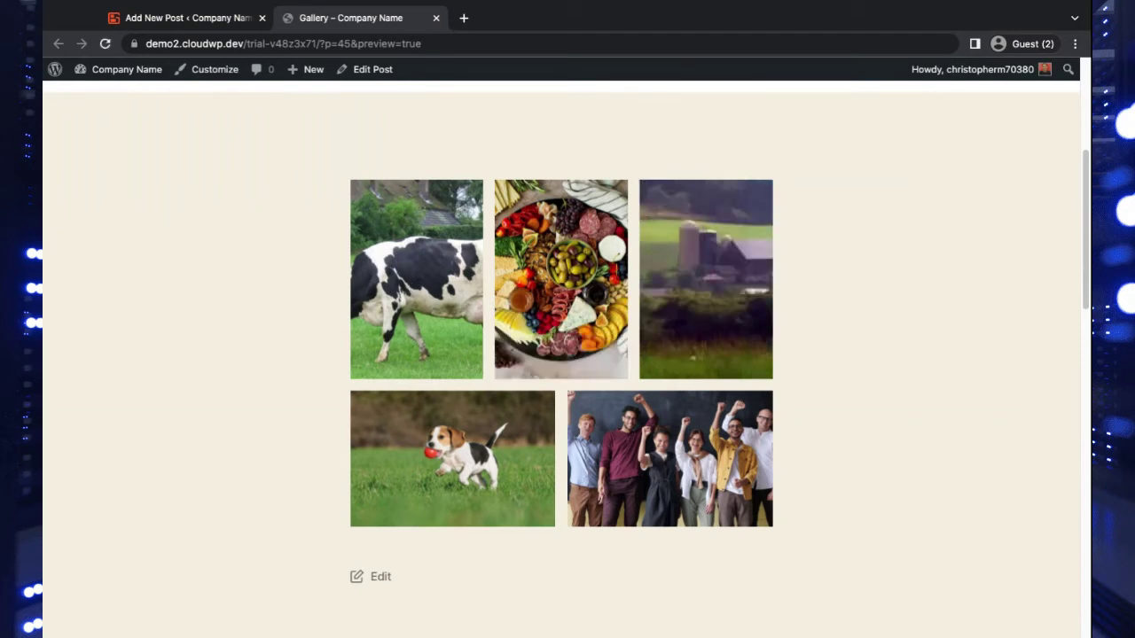
scroll(511, 258, up, 3)
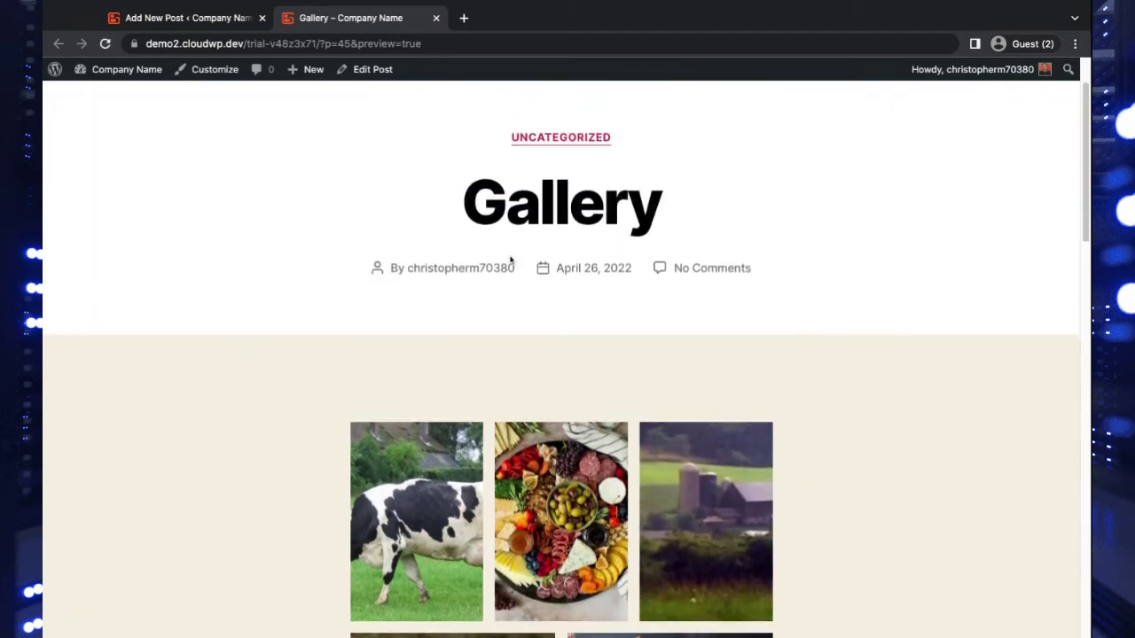
scroll(512, 261, down, 3)
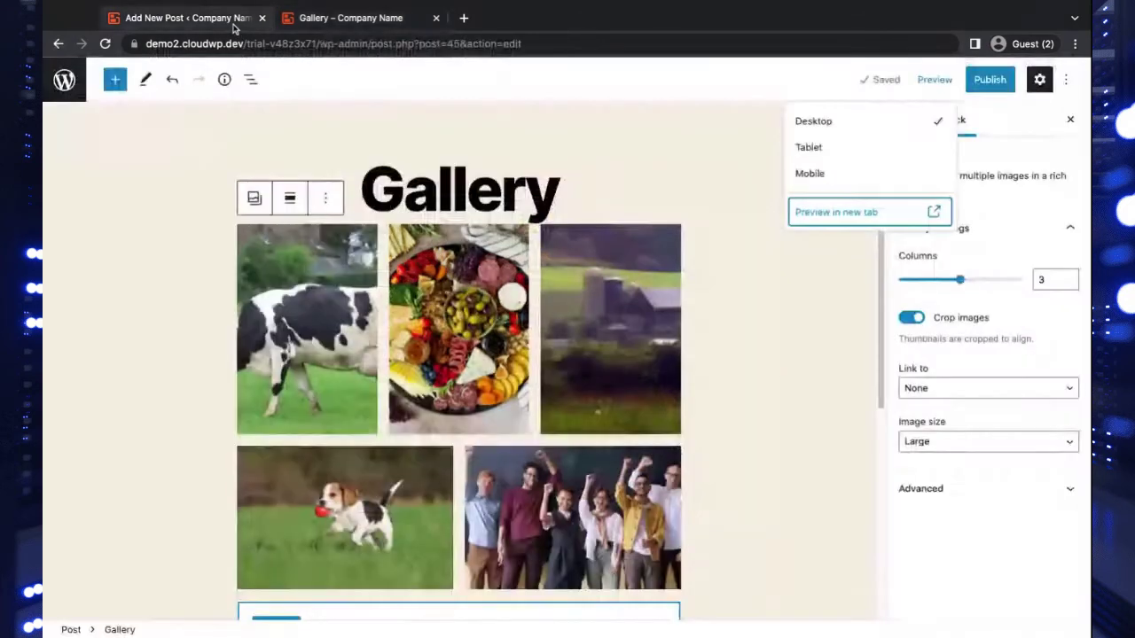
click(234, 28)
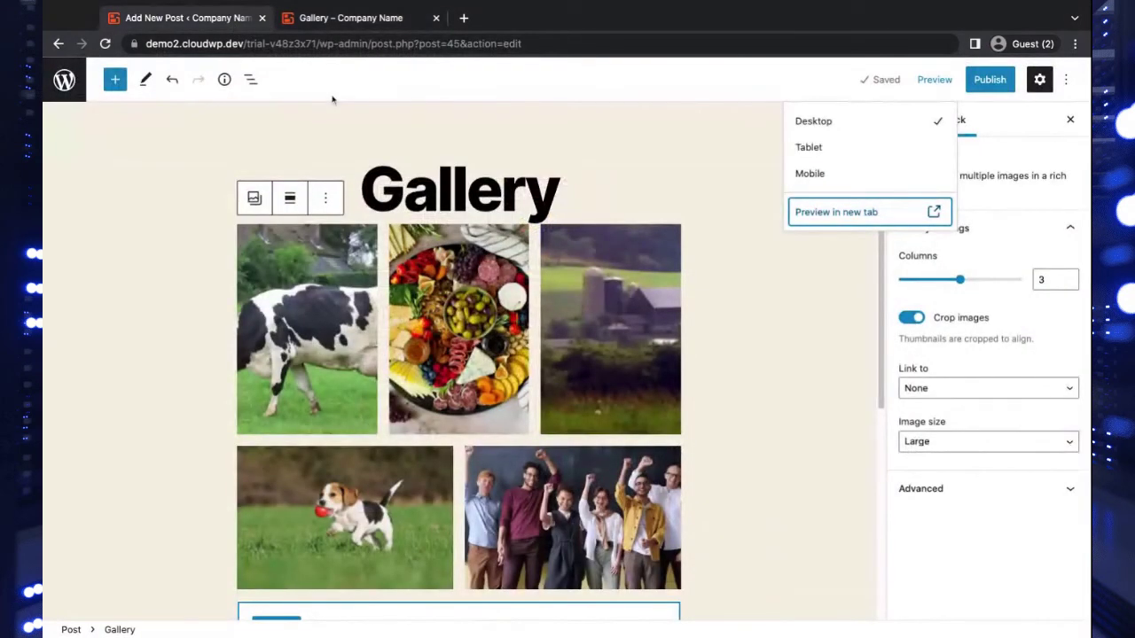
click(397, 24)
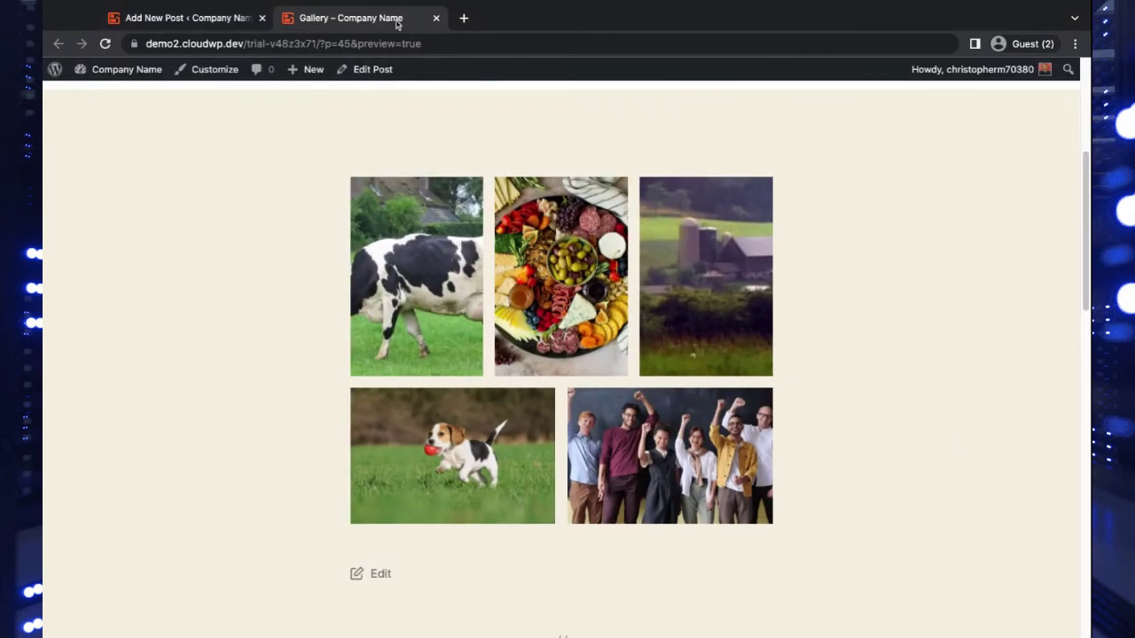
scroll(522, 338, up, 2)
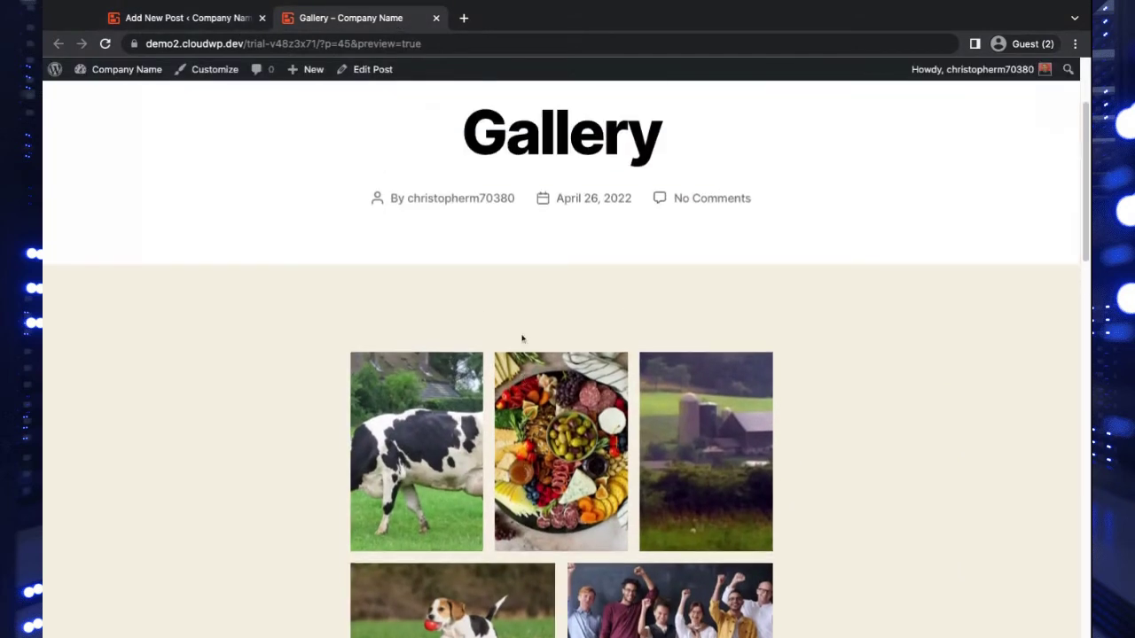
scroll(522, 338, down, 2)
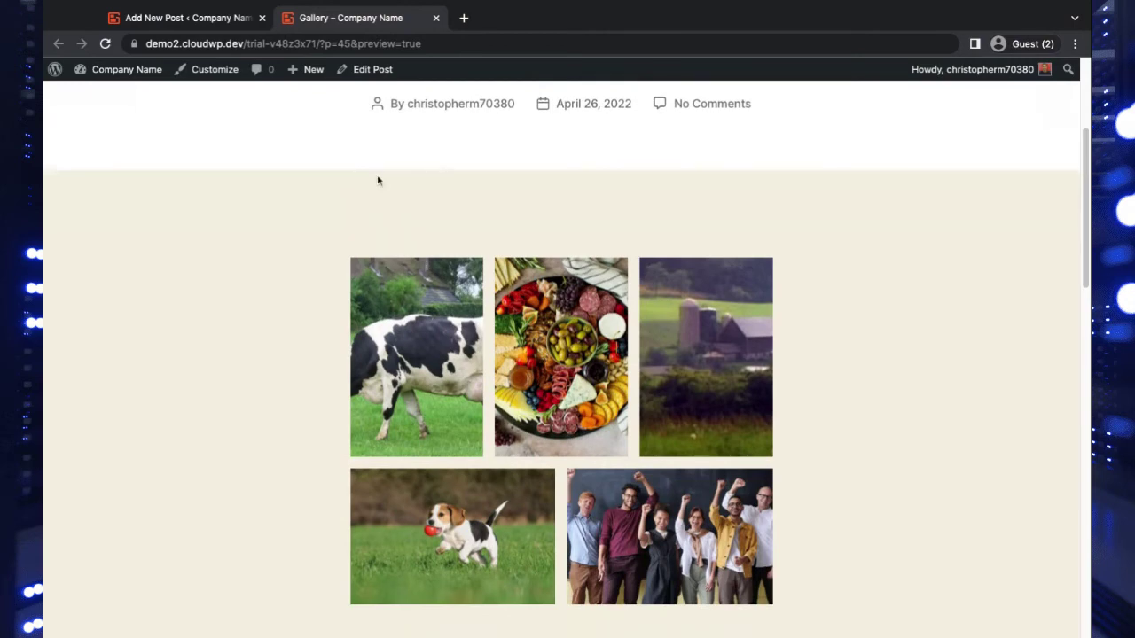
- Return to the post editor and move the cow image to fourth place in the gallery, after the beagle
click(205, 14)
click(356, 280)
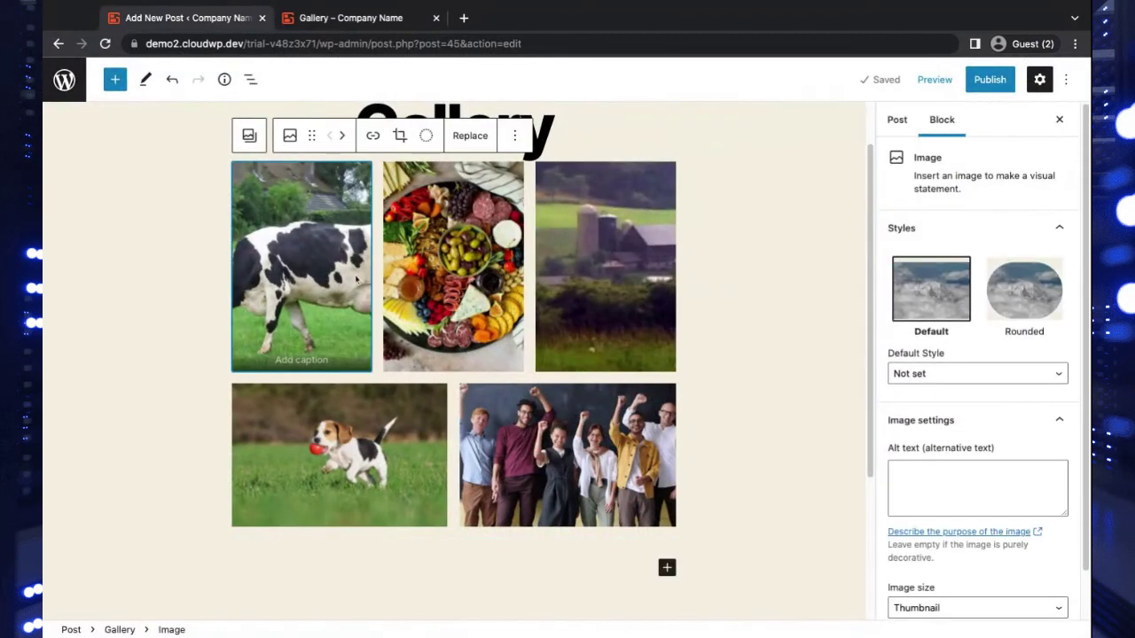
click(344, 140)
click(344, 140)
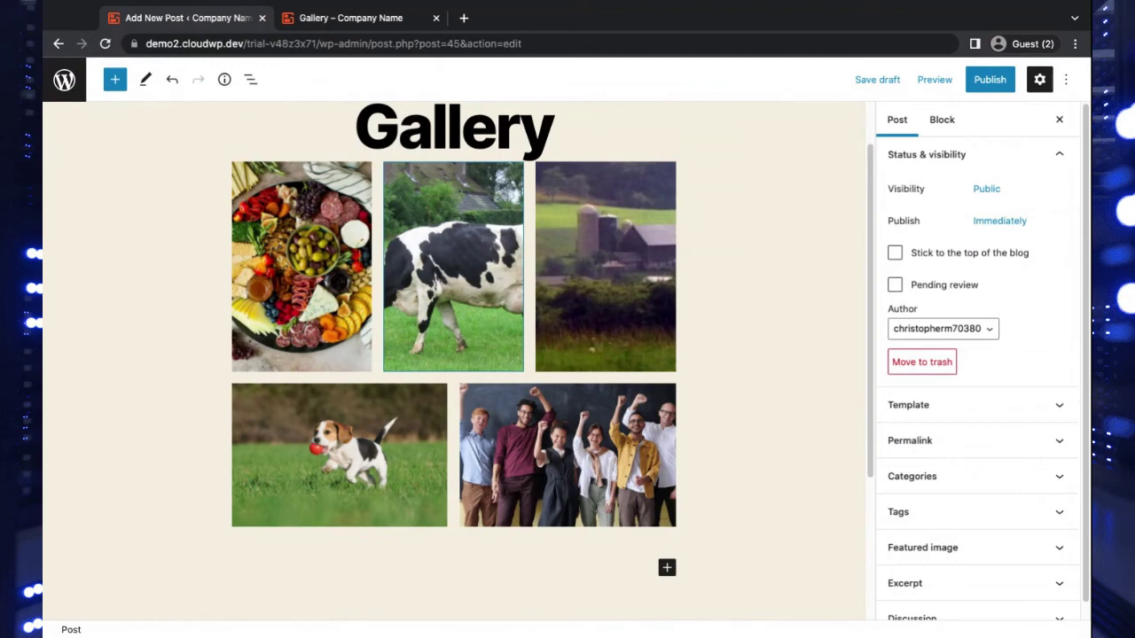
click(447, 177)
click(490, 135)
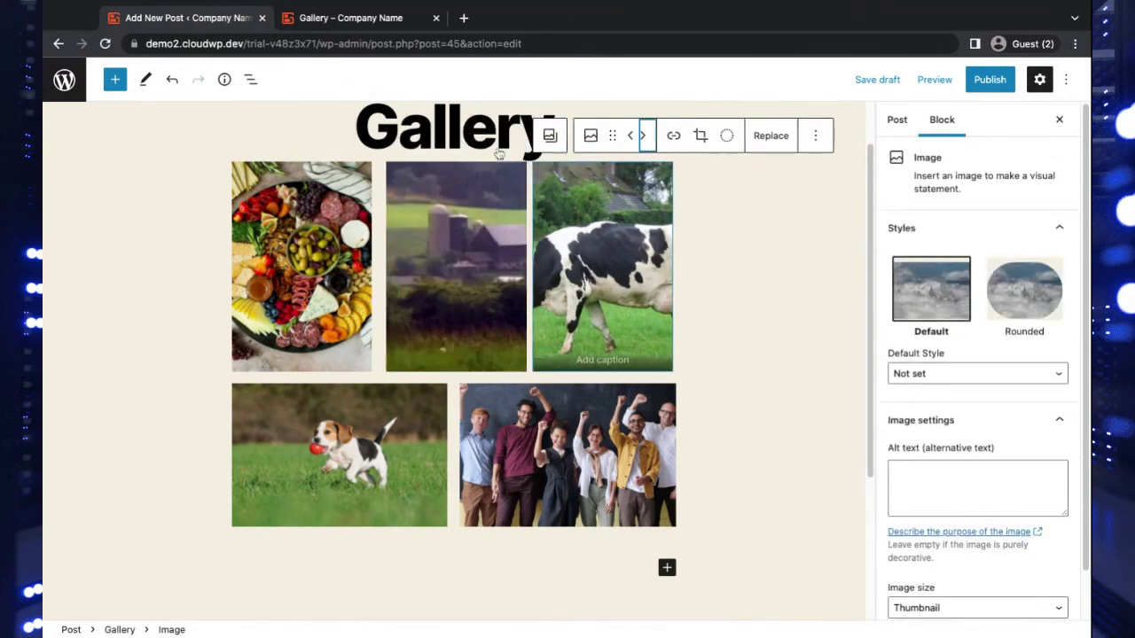
click(646, 137)
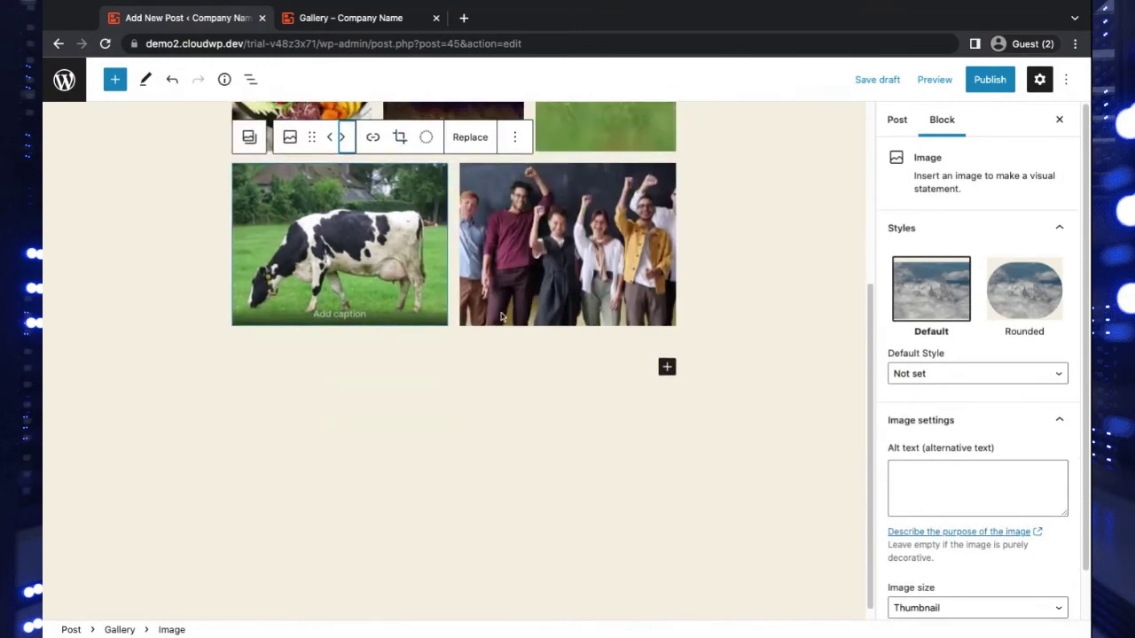
scroll(381, 319, up, 3)
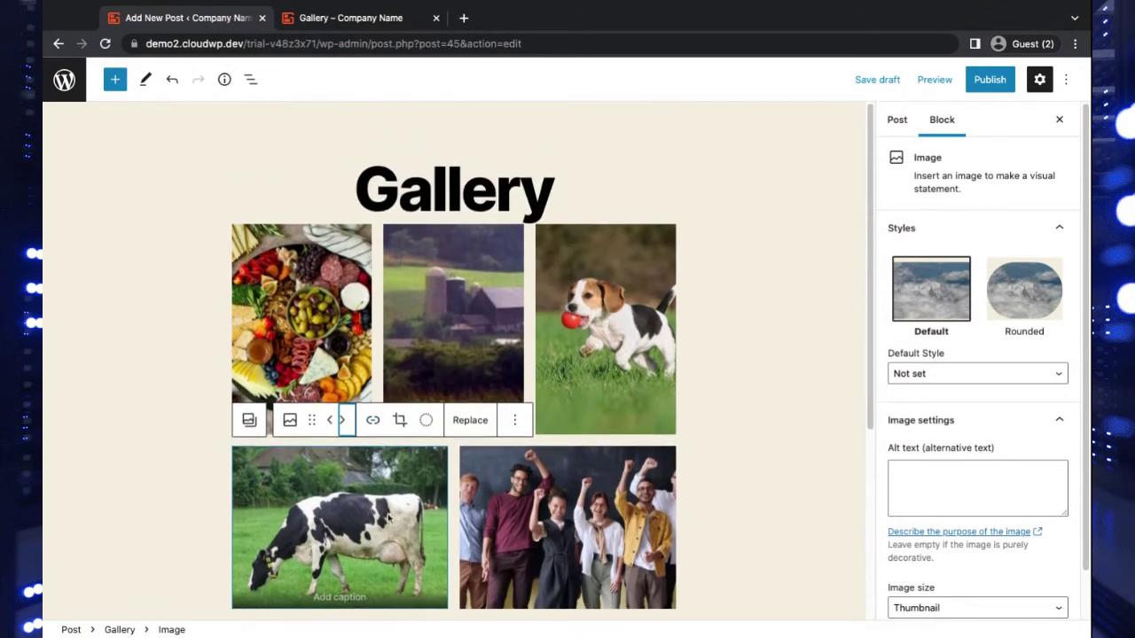
scroll(373, 491, down, 1)
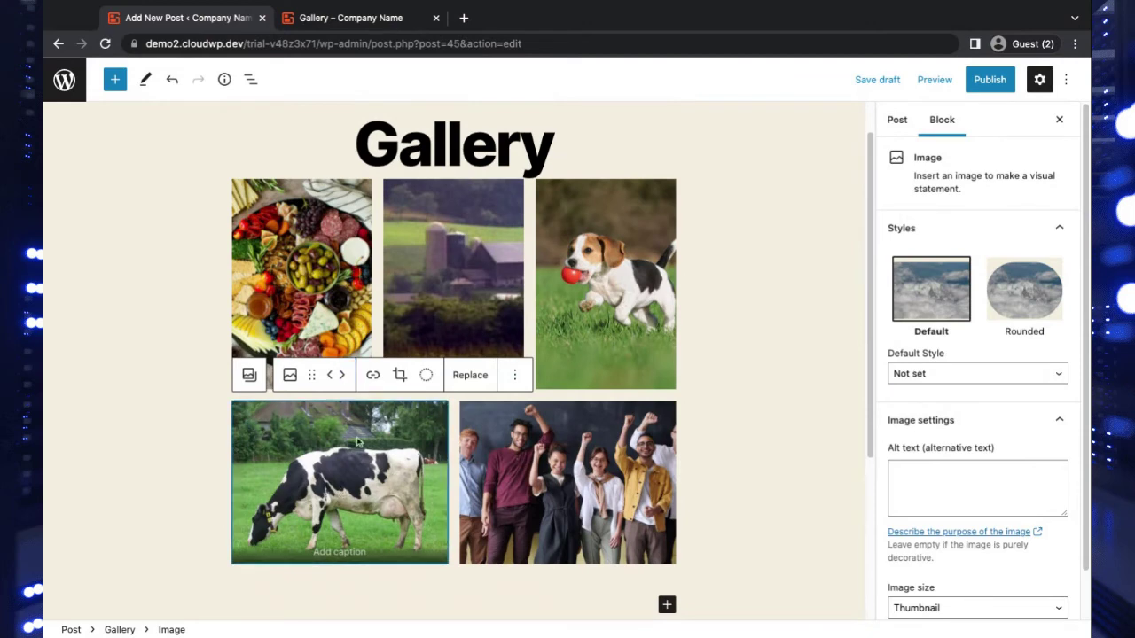
click(567, 350)
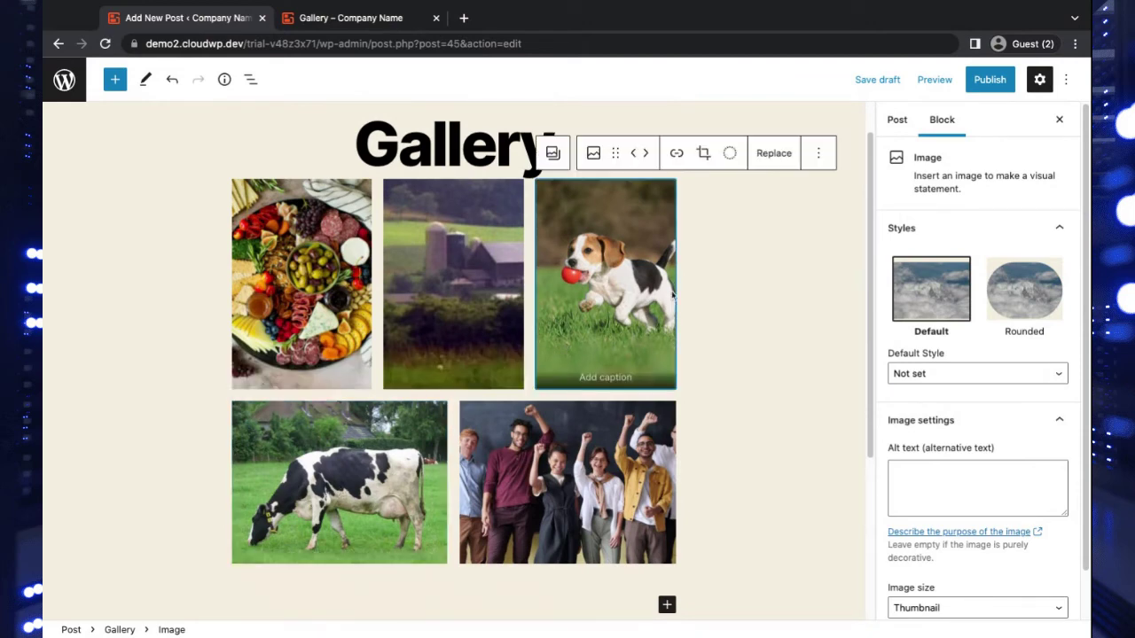
scroll(683, 384, up, 1)
click(306, 212)
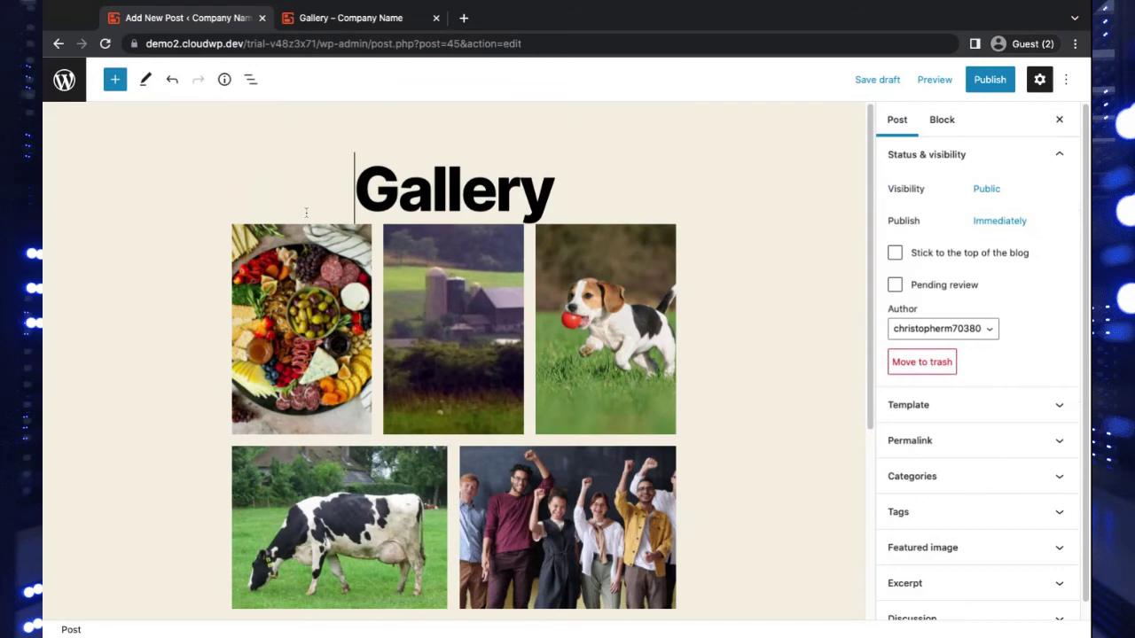
click(576, 257)
scroll(531, 354, down, 1)
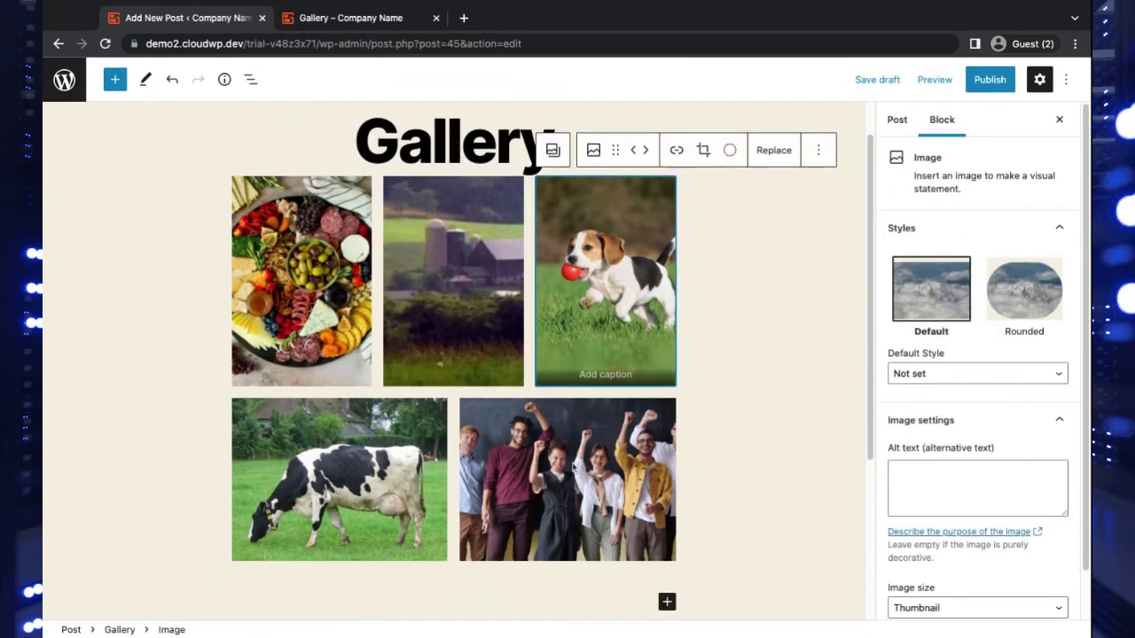
- Select the whole gallery block, try it with image cropping turned off, and turn cropping back on
click(524, 580)
click(509, 546)
click(452, 548)
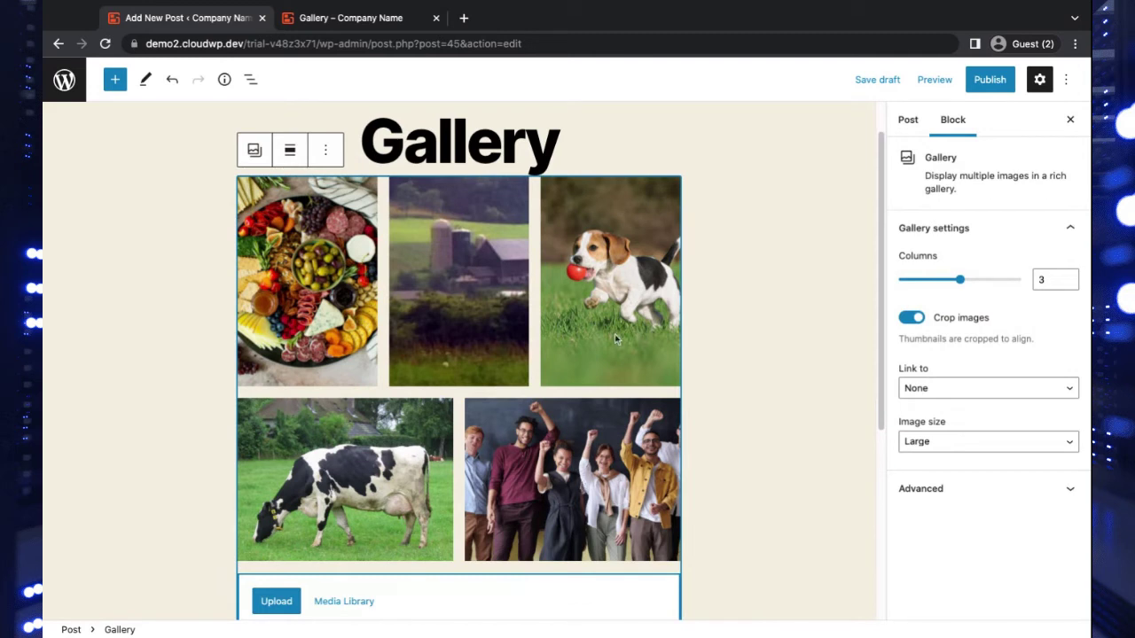
click(915, 319)
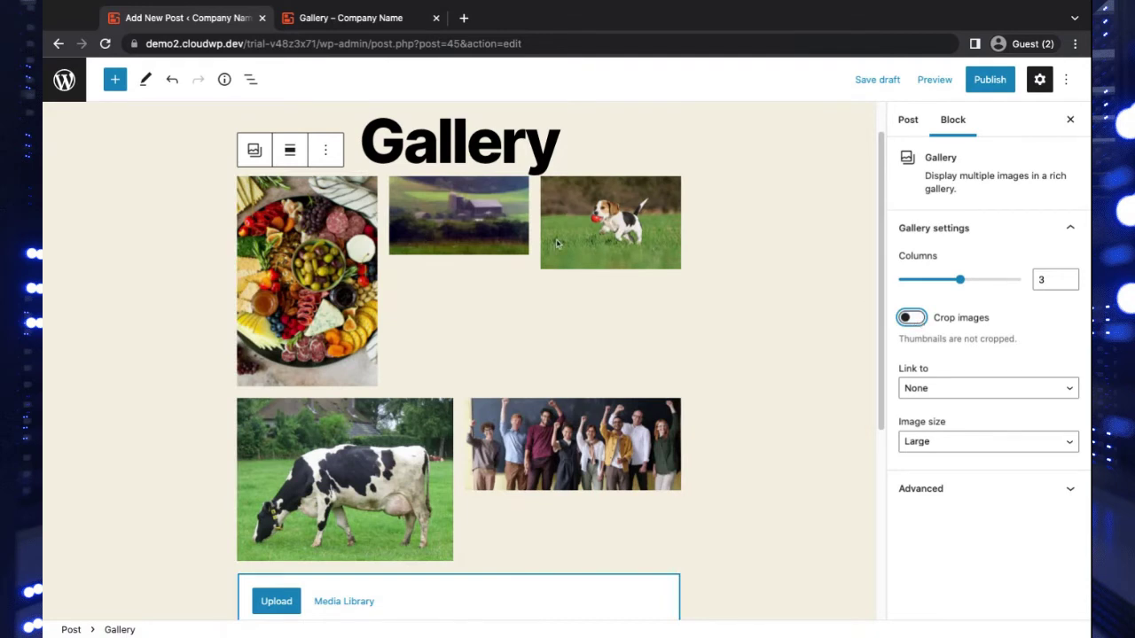
scroll(603, 269, up, 1)
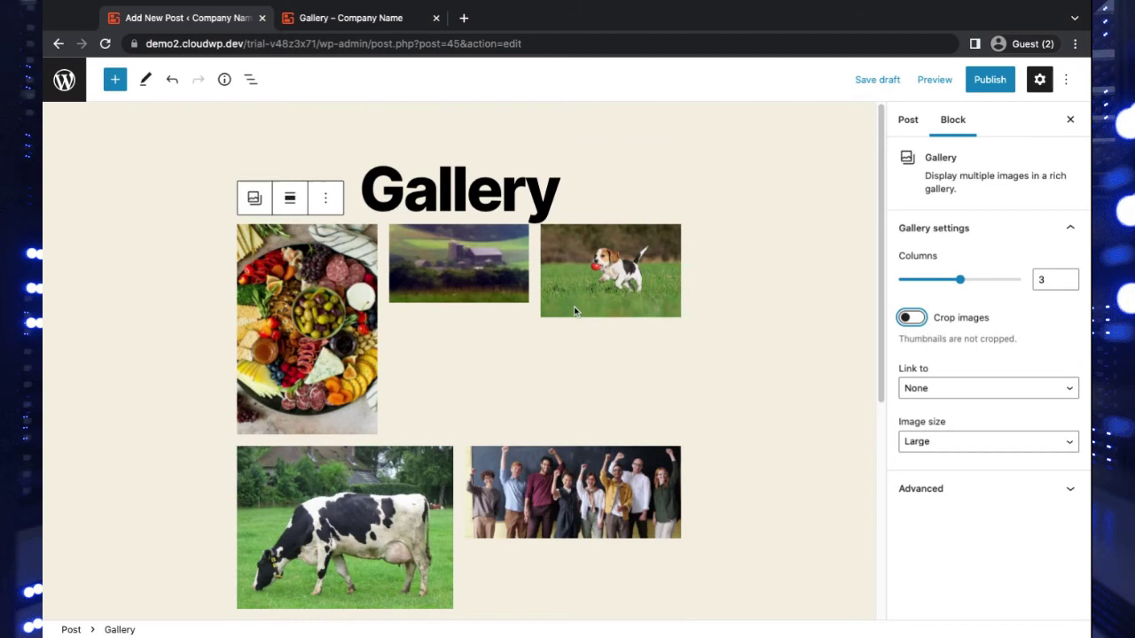
click(911, 319)
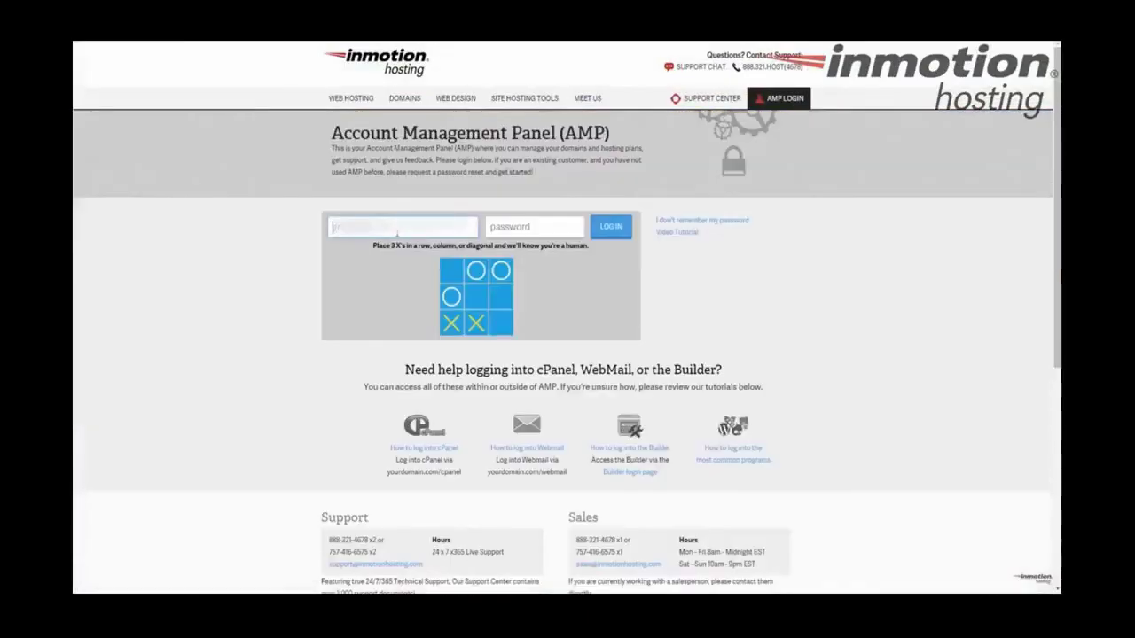
click(501, 323)
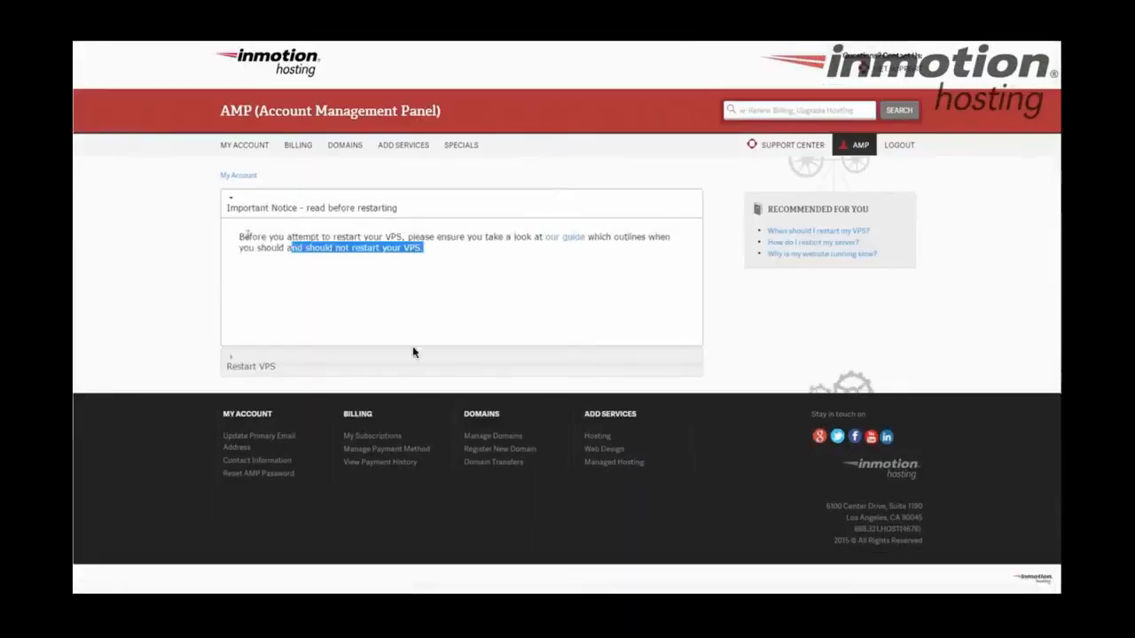